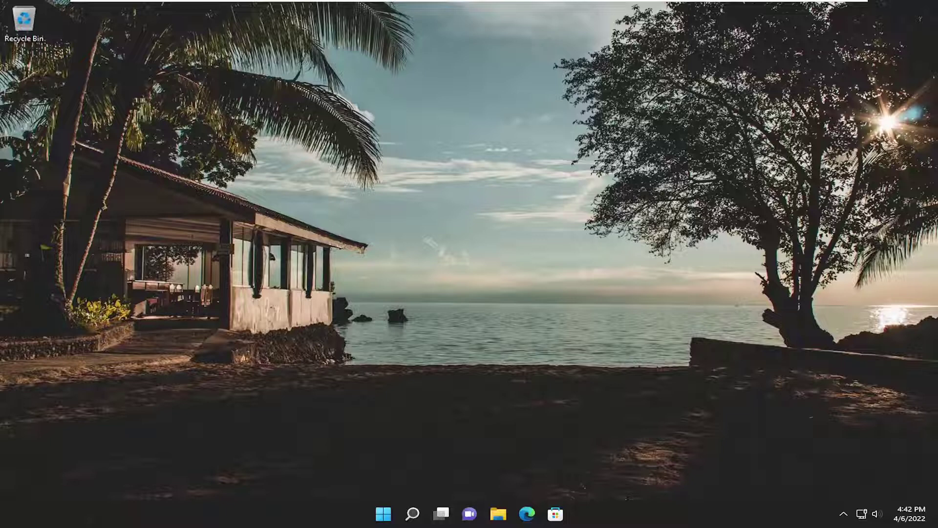
Step: Search Windows for 'mail' and launch the Mail app from the results
click(413, 513)
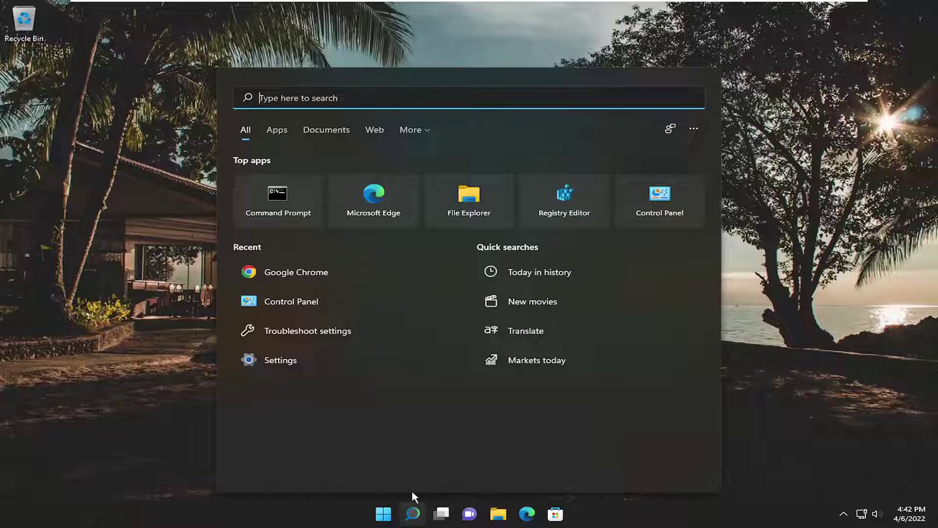
text(mail)
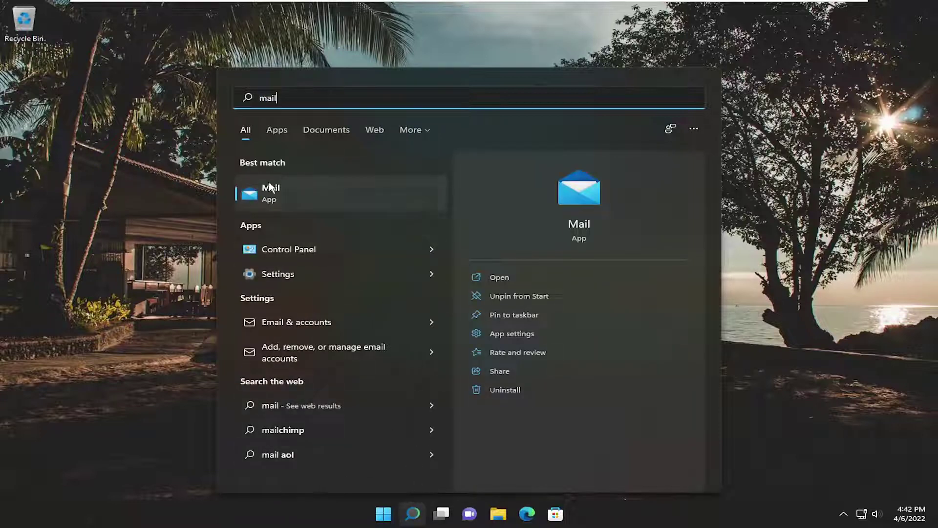
click(272, 194)
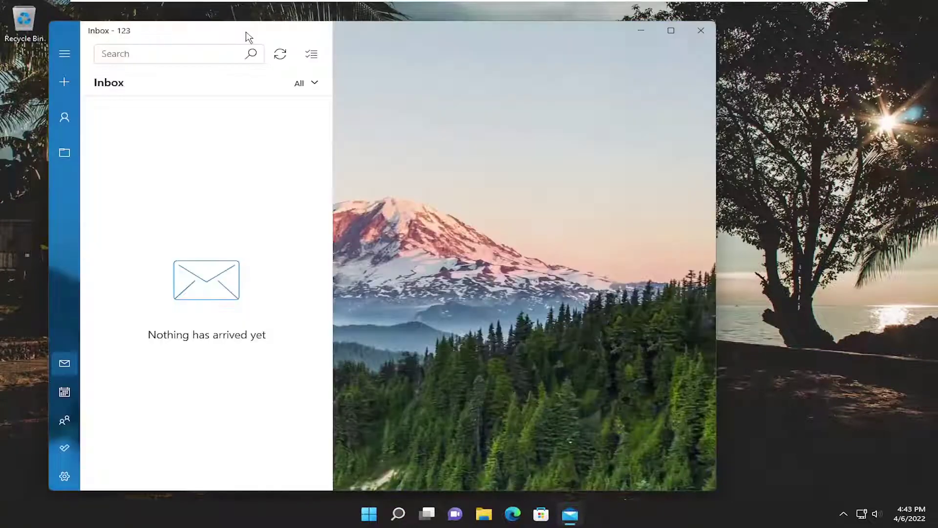
Step: Move the Mail window right and open Settings > Manage accounts
drag(245, 36, 289, 46)
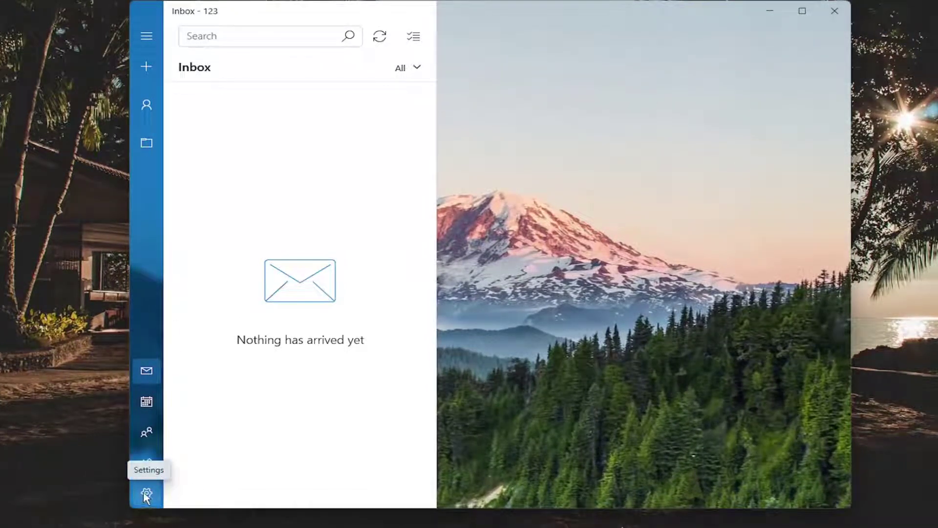
click(146, 496)
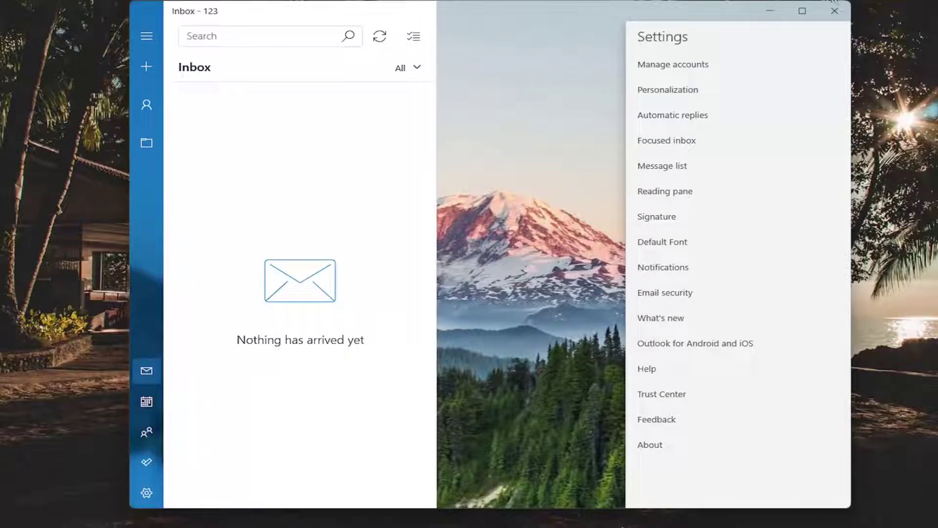
click(694, 66)
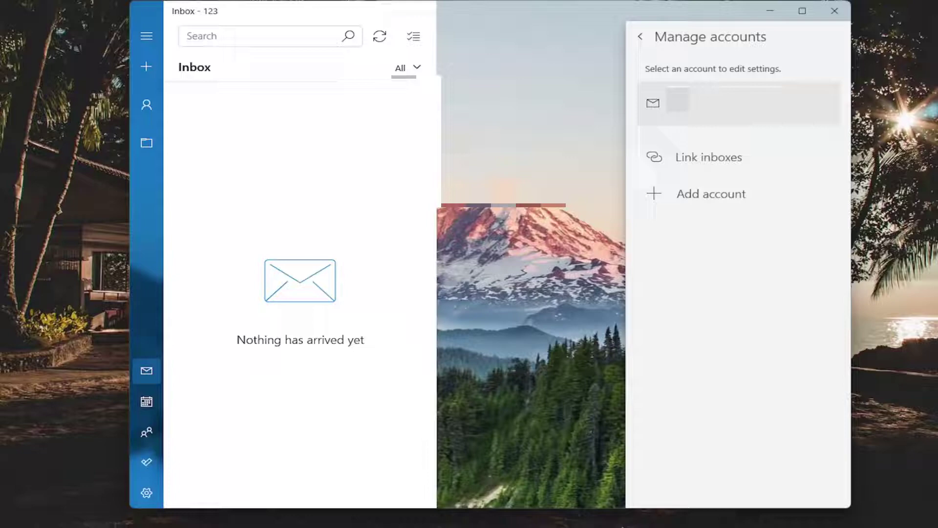
Step: Delete the single listed account from this device and confirm the deletion
click(738, 103)
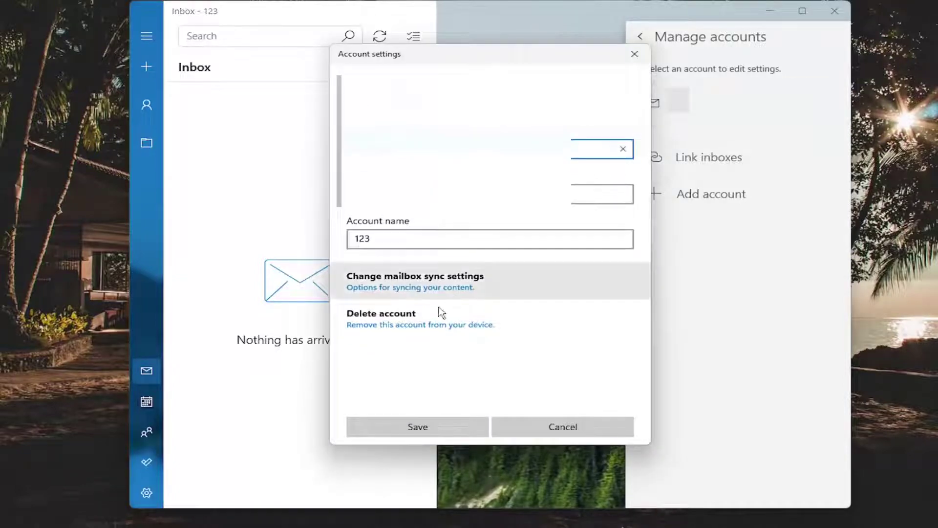
click(395, 322)
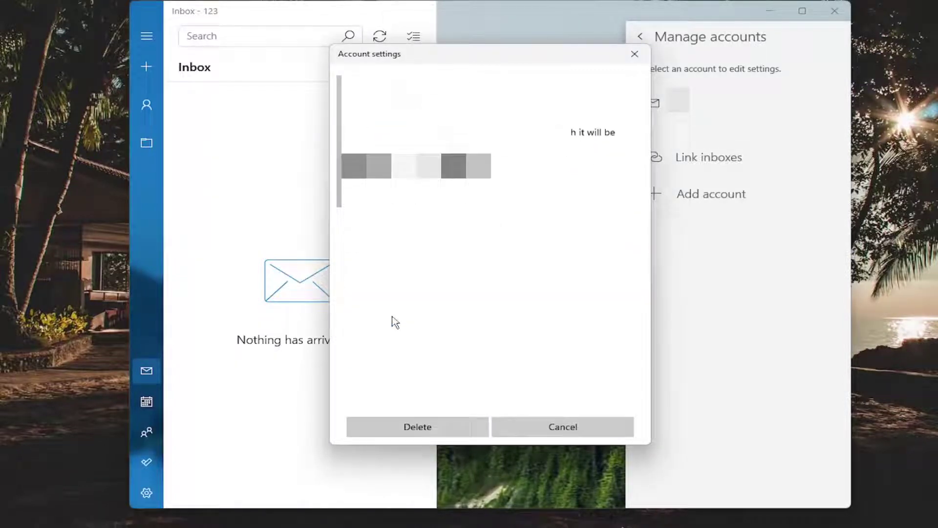
click(408, 429)
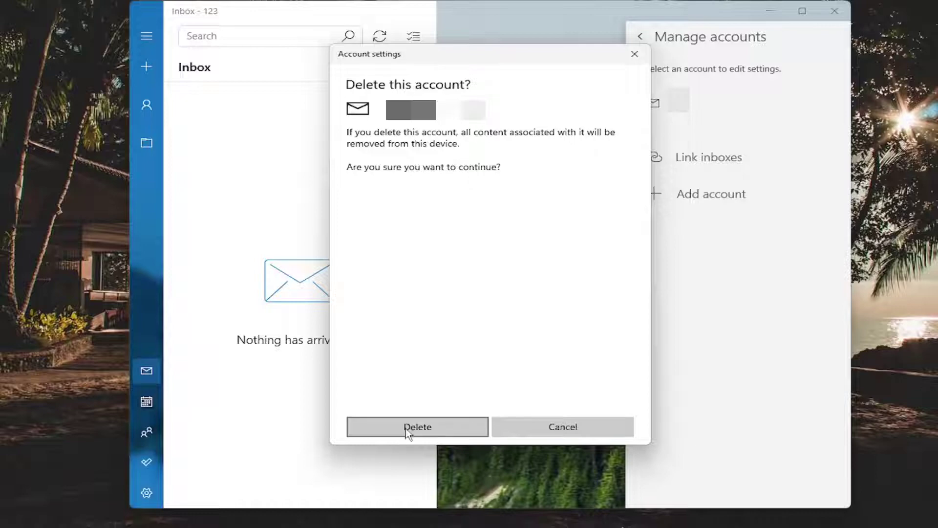